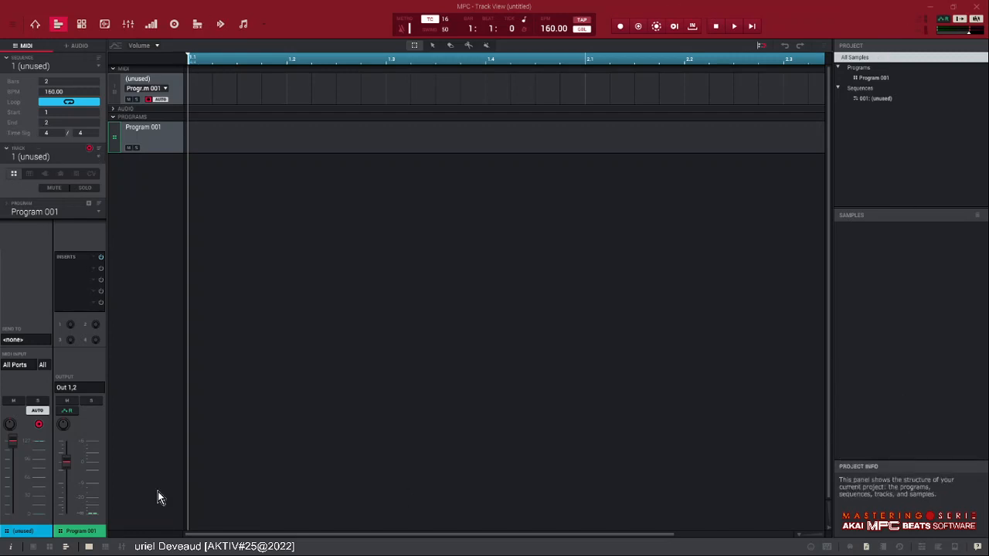
- Make the first track a plugin track and load DrumSynth:Multi from the MPC Drum Plugins as its instrument
click(871, 78)
click(875, 98)
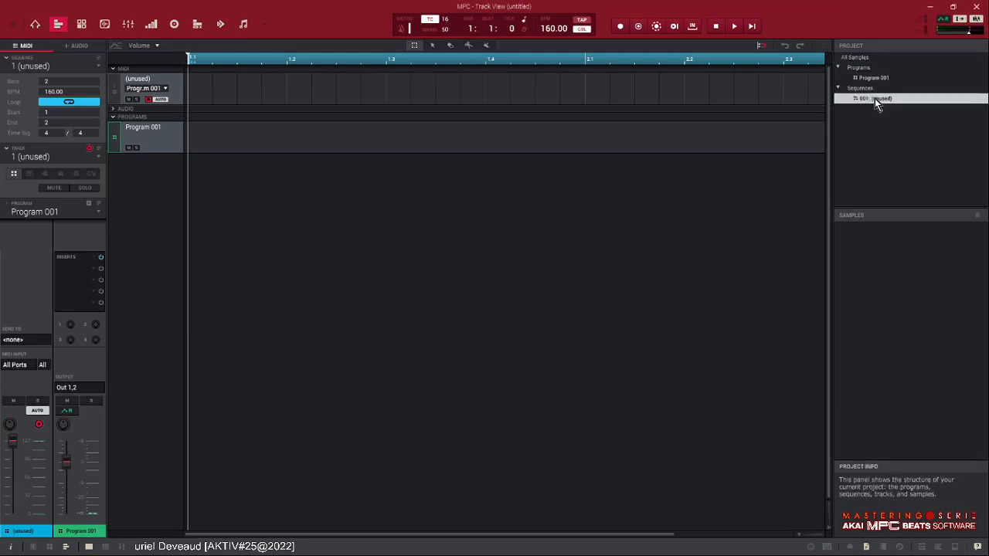
click(45, 174)
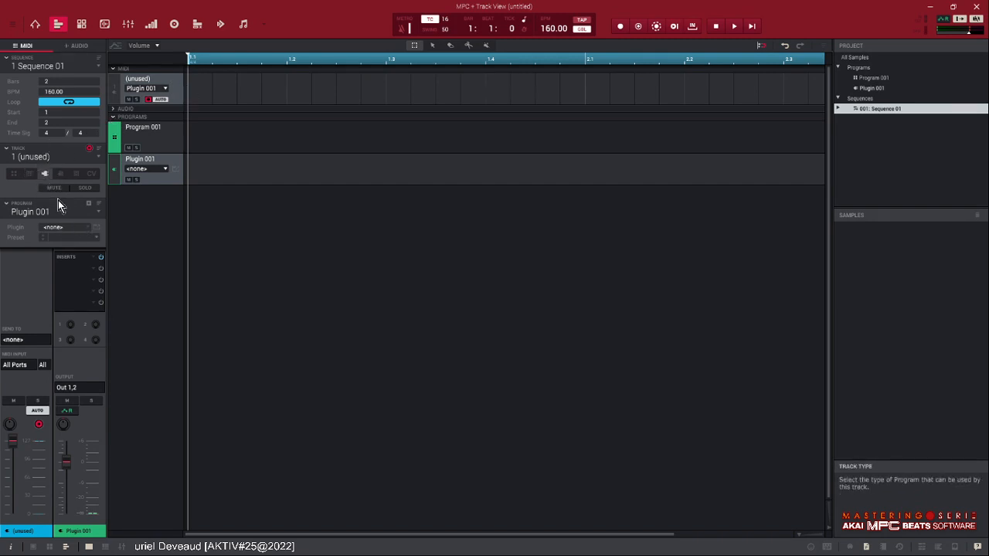
click(82, 228)
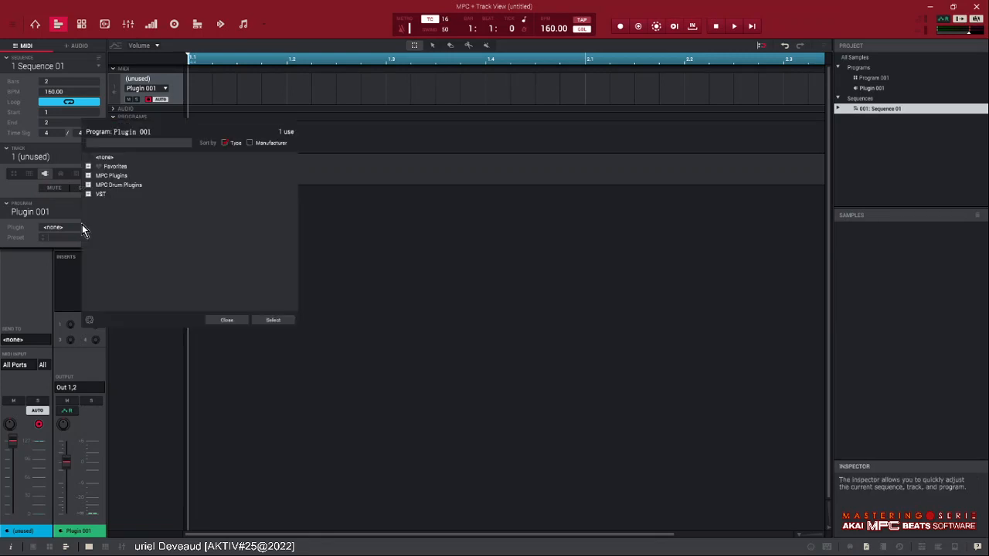
click(88, 185)
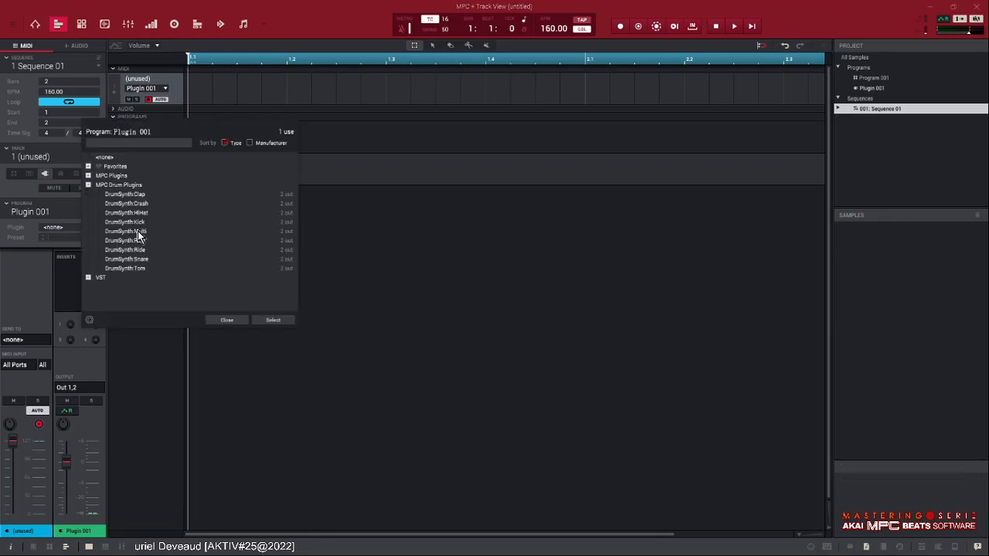
double_click(137, 232)
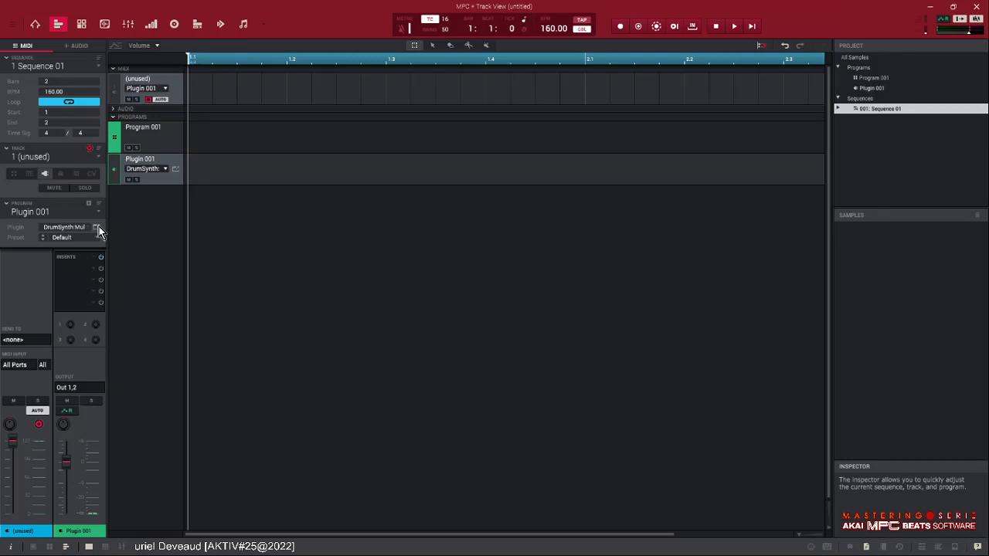
- Look over the DrumSynth:Multi plugin's drum mixer and synth settings, and close its window
click(98, 228)
drag(498, 158, 516, 160)
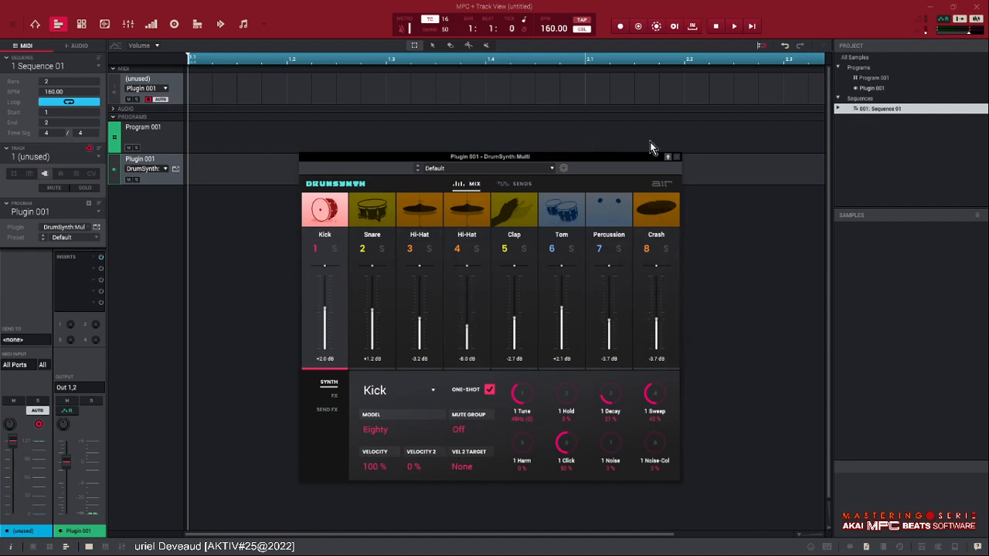
click(676, 157)
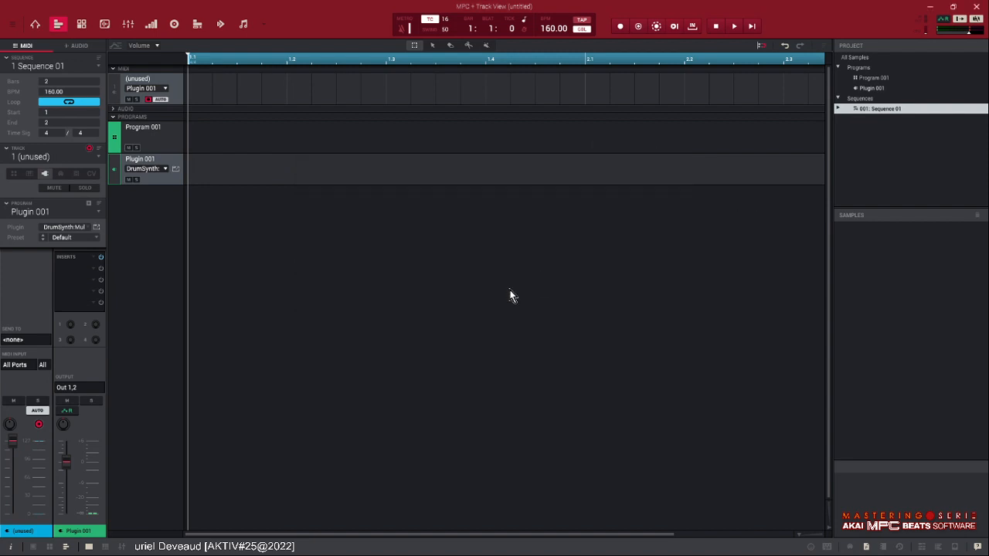
- Show the note grid beneath the track overview, enlarged at the lowest keys, with the Ratchet lane active
click(90, 548)
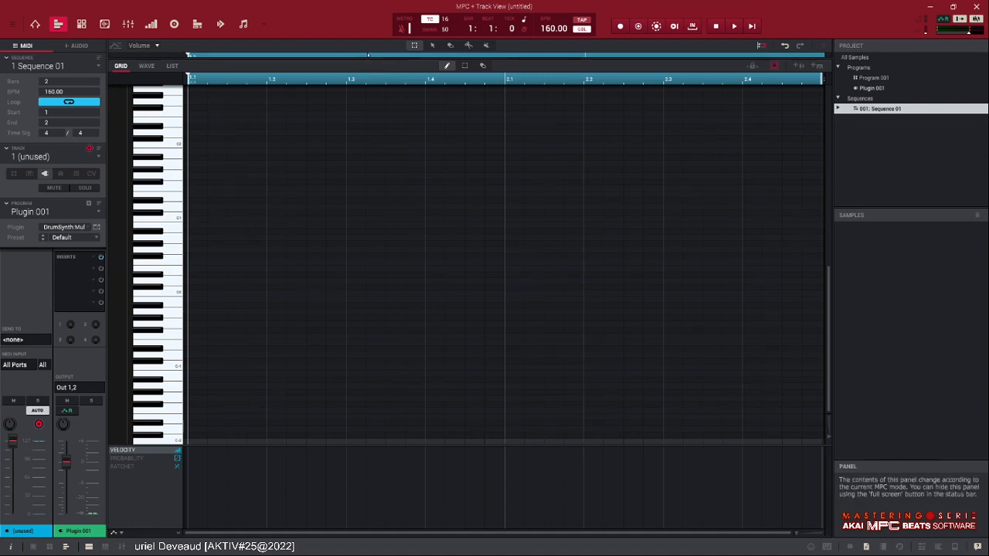
drag(368, 58, 380, 282)
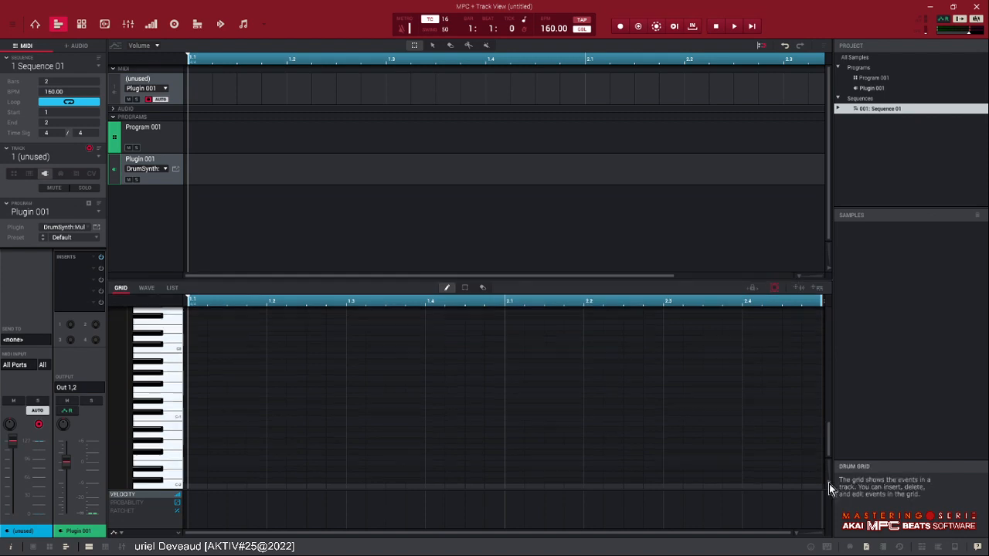
drag(829, 484, 829, 469)
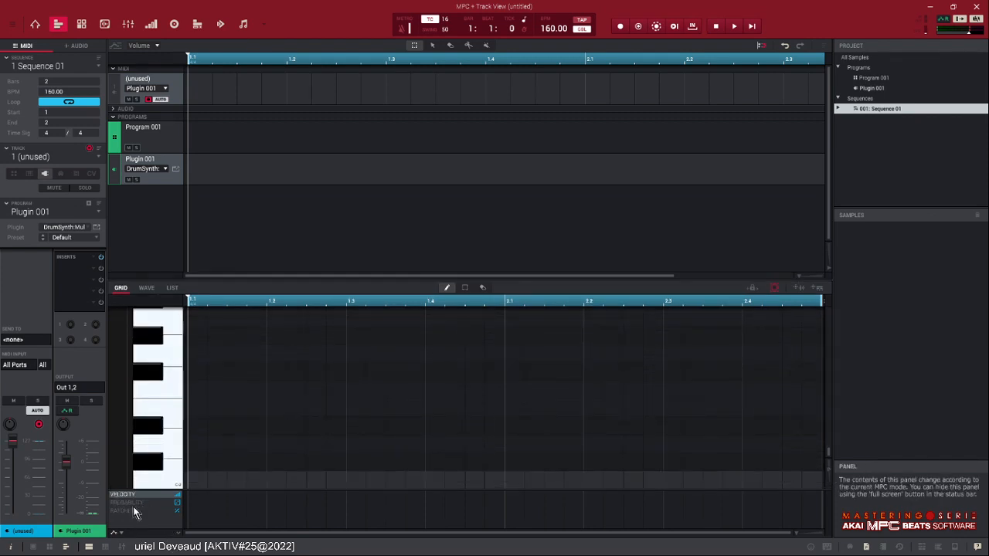
click(130, 512)
click(130, 504)
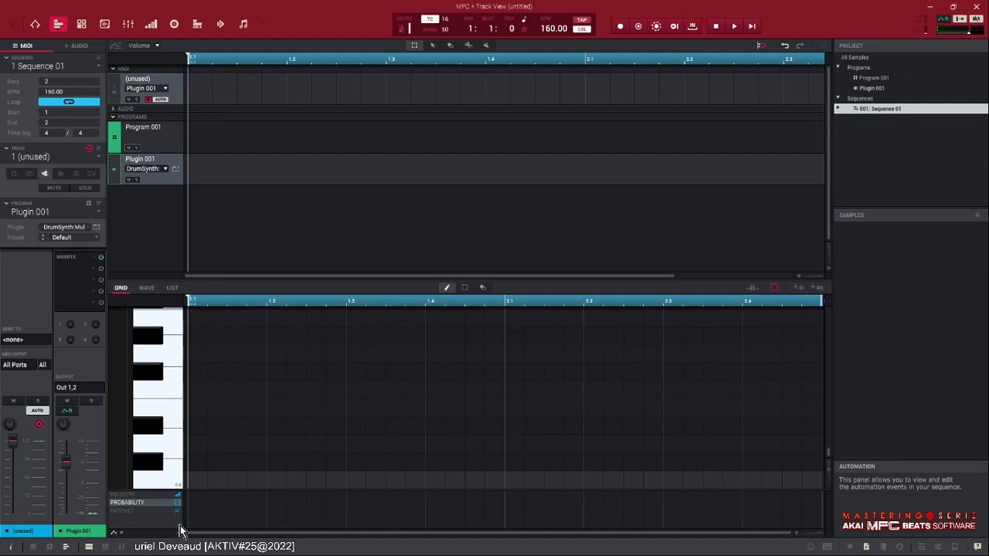
click(128, 511)
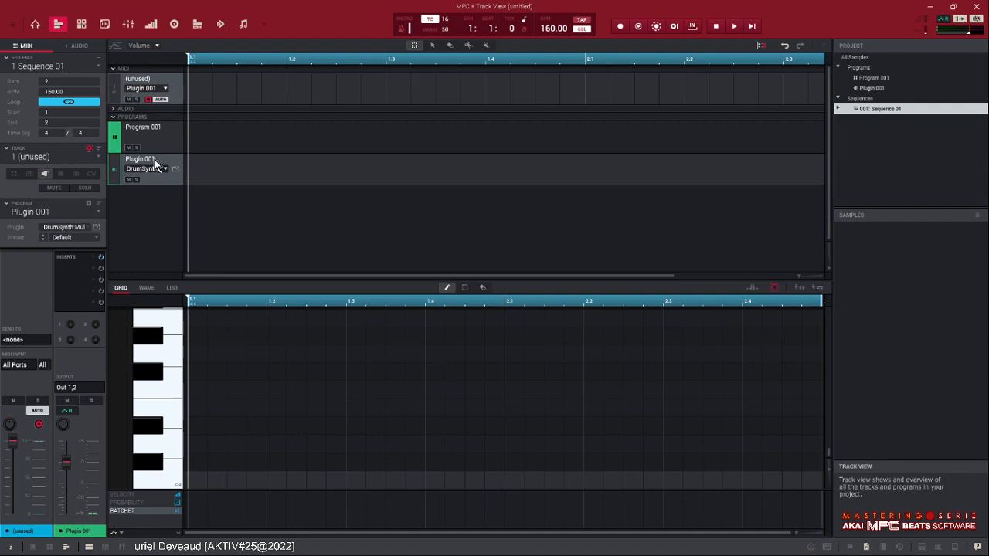
- Rename the unused MIDI track as DRUMS
double_click(36, 157)
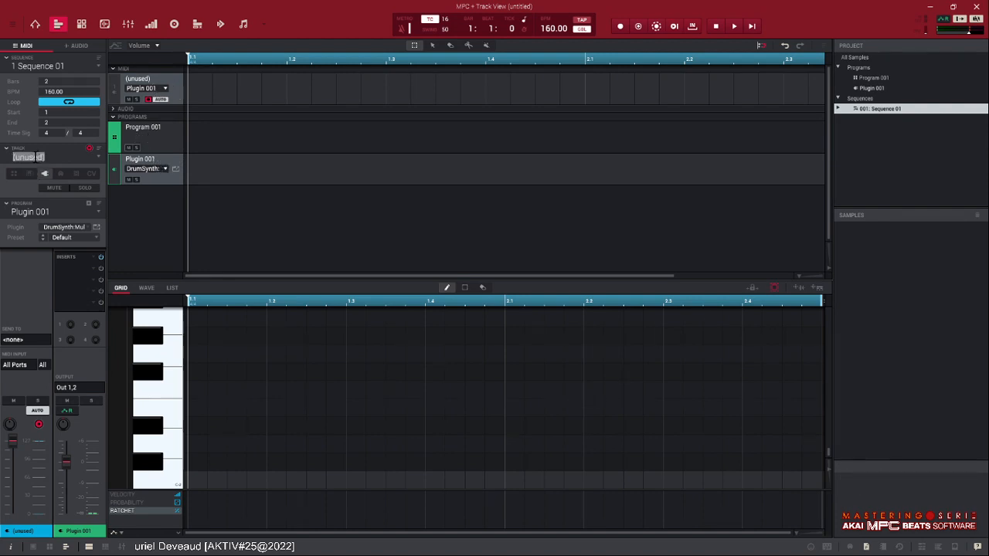
text(DRUMS)
key(Return)
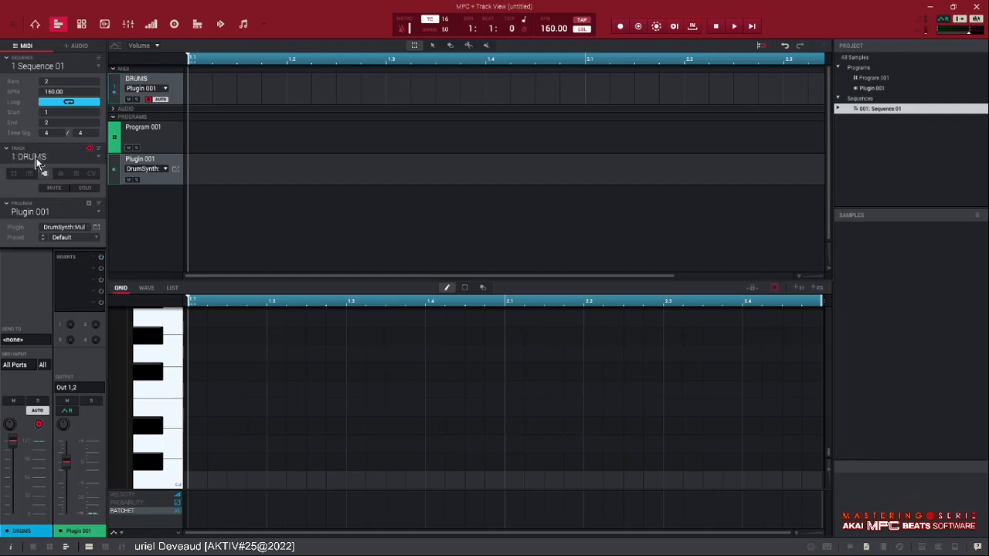
- Rename the DRUMS track's plugin program as DSynth
double_click(31, 211)
text(DSynth)
key(Return)
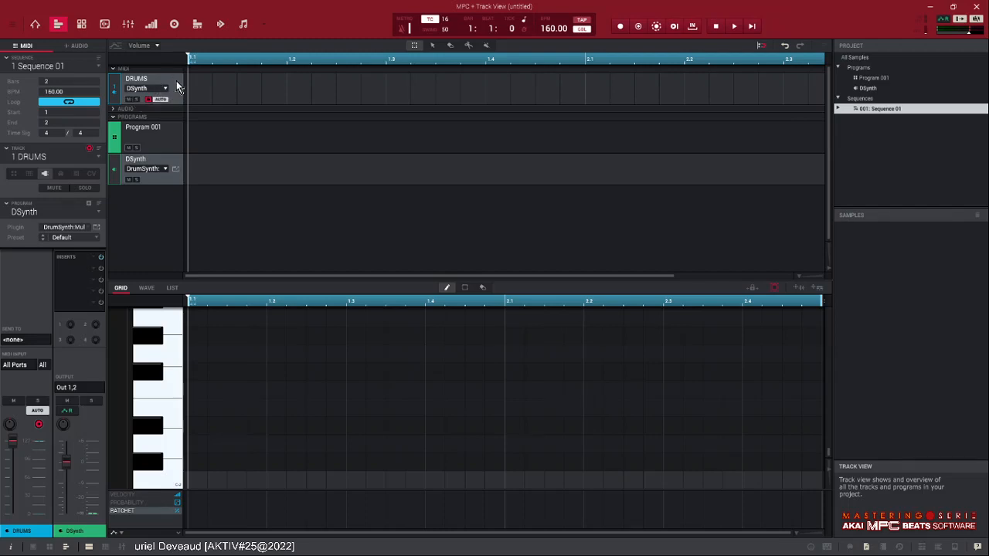
- Delete the unneeded Program 001 from the project
right_click(880, 79)
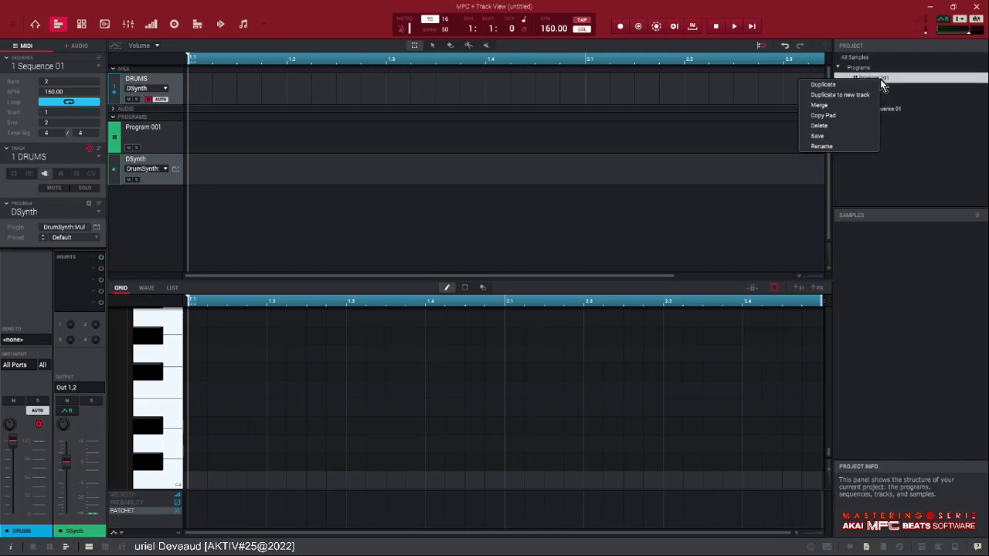
click(842, 125)
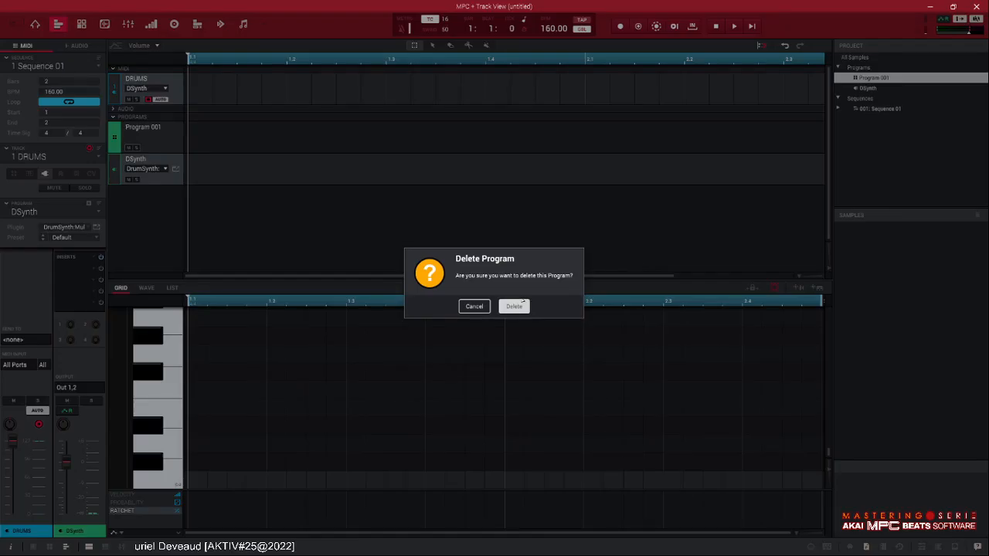
click(514, 307)
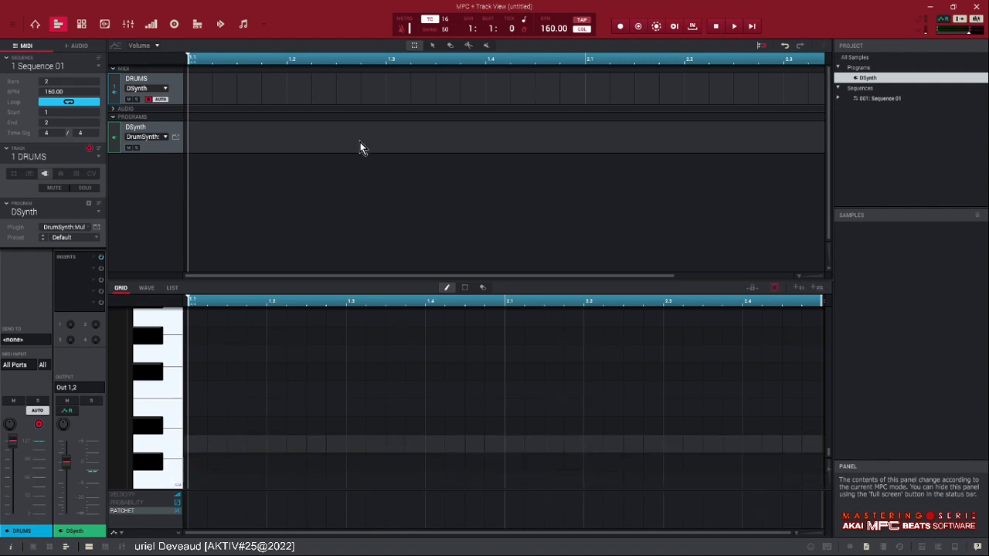
- Set the time correction to 4, place lowest-key notes at 1.1, 1.3, 2.1 and 2.3, and play the pattern
click(445, 19)
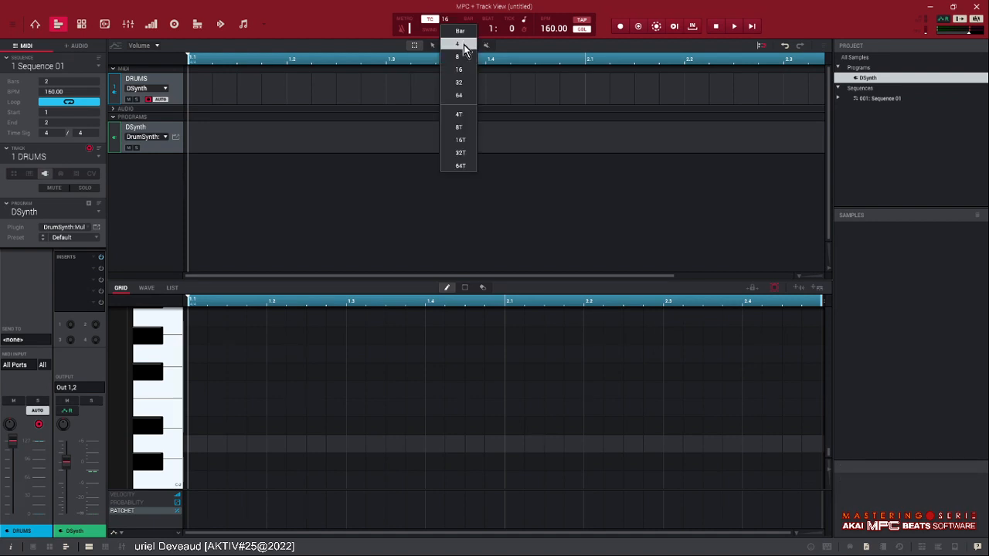
click(458, 44)
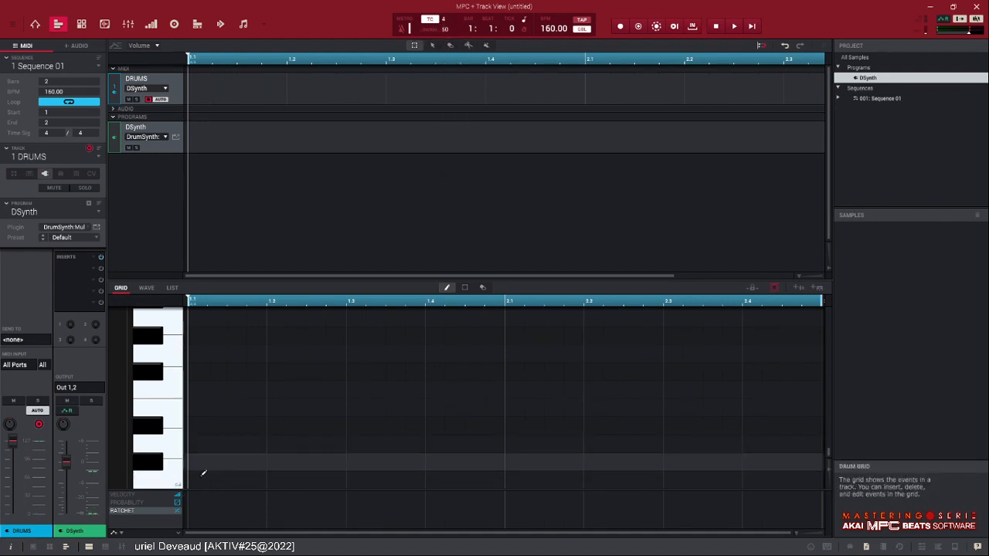
click(202, 479)
click(398, 479)
click(534, 477)
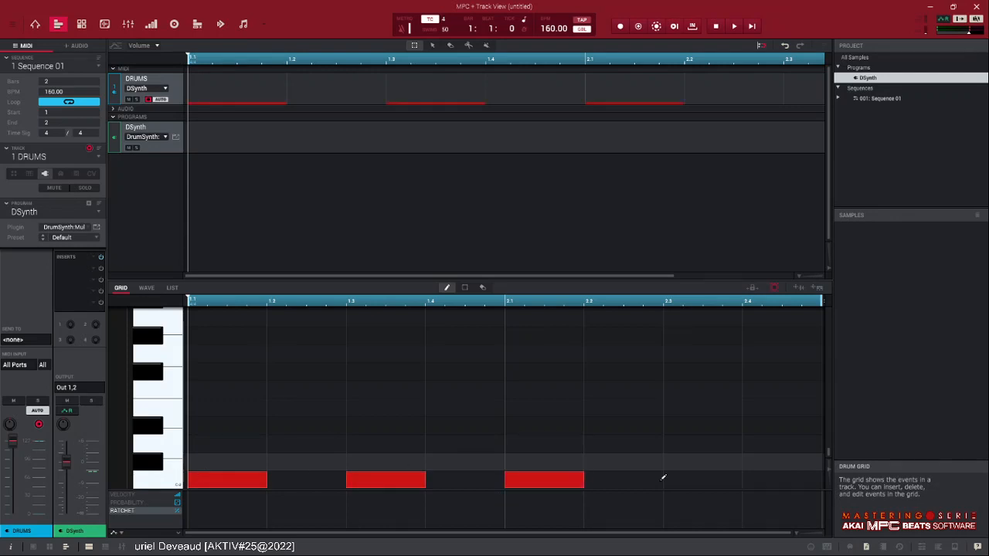
click(693, 479)
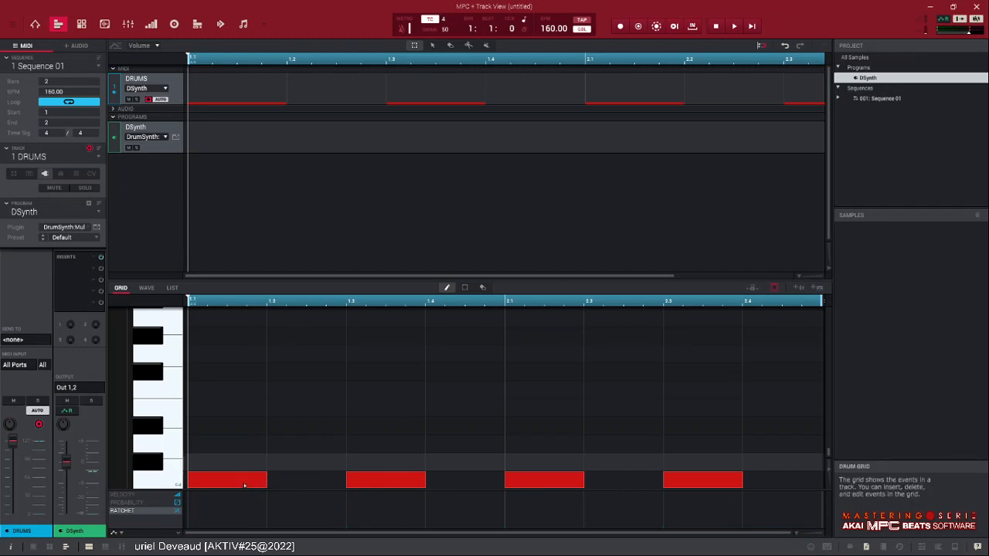
key(space)
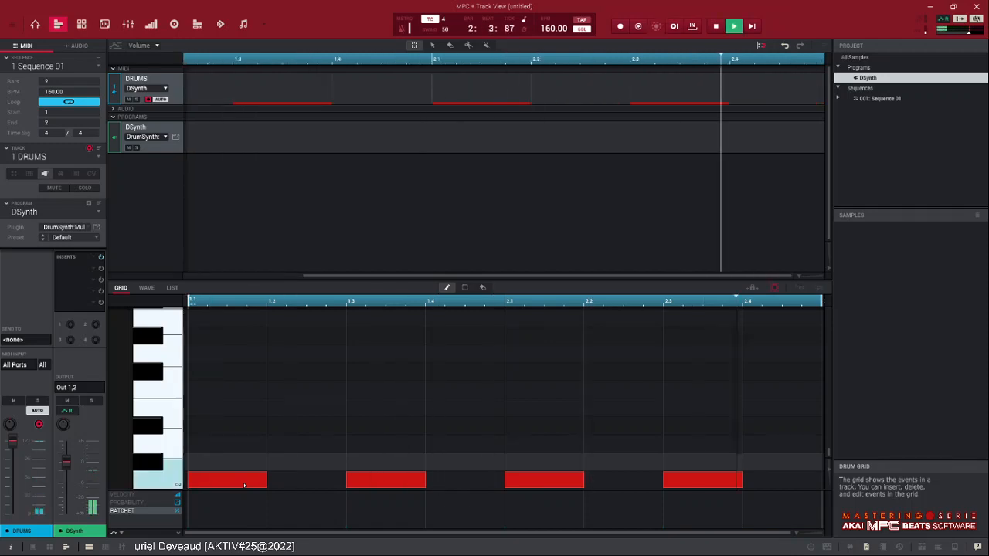
key(space)
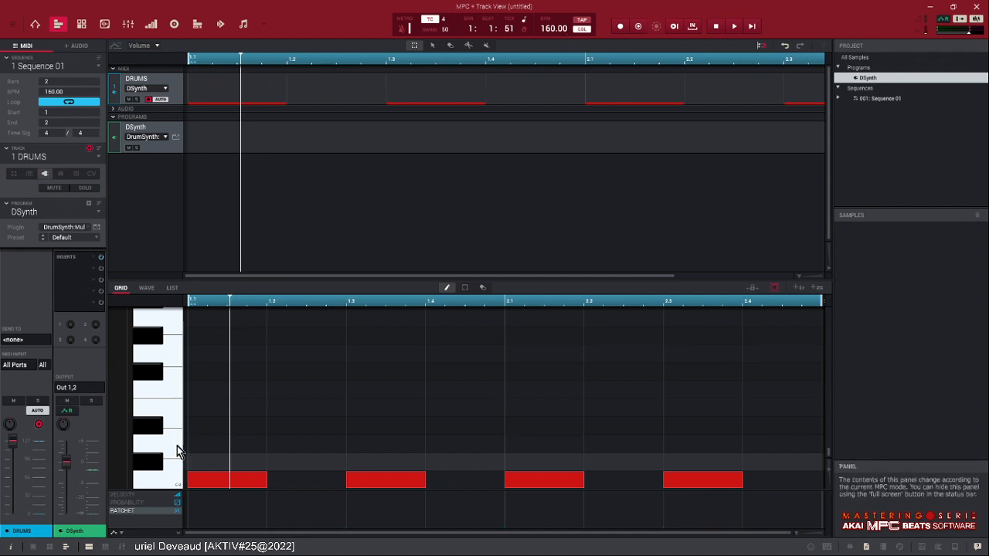
- Add notes on the second-lowest key at 1.3 and 2.3, and move the lowest-key note from 2.1 to 2.2
click(354, 462)
click(672, 462)
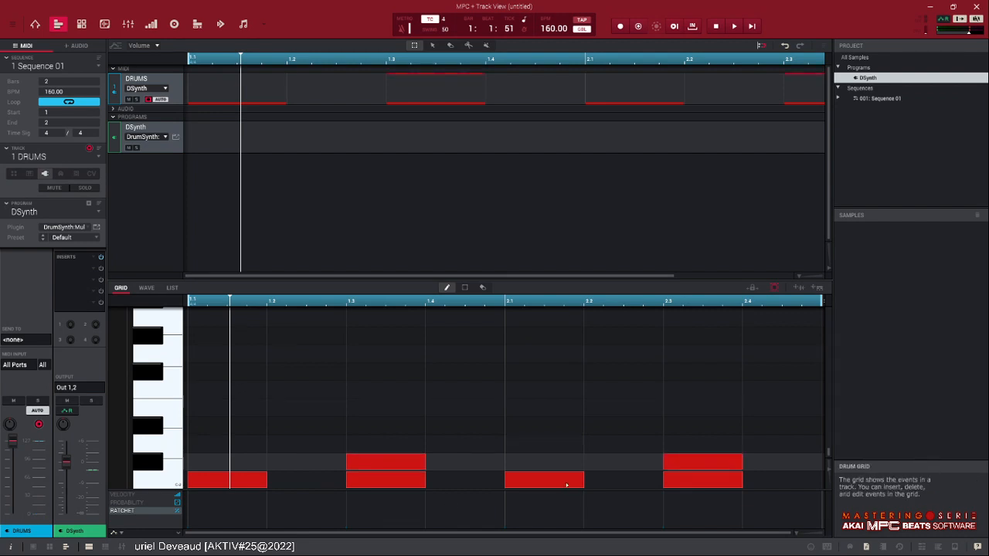
drag(601, 489, 649, 547)
- During loop playback, fill the third-lowest key's row with quarter notes on every beat of both bars
key(space)
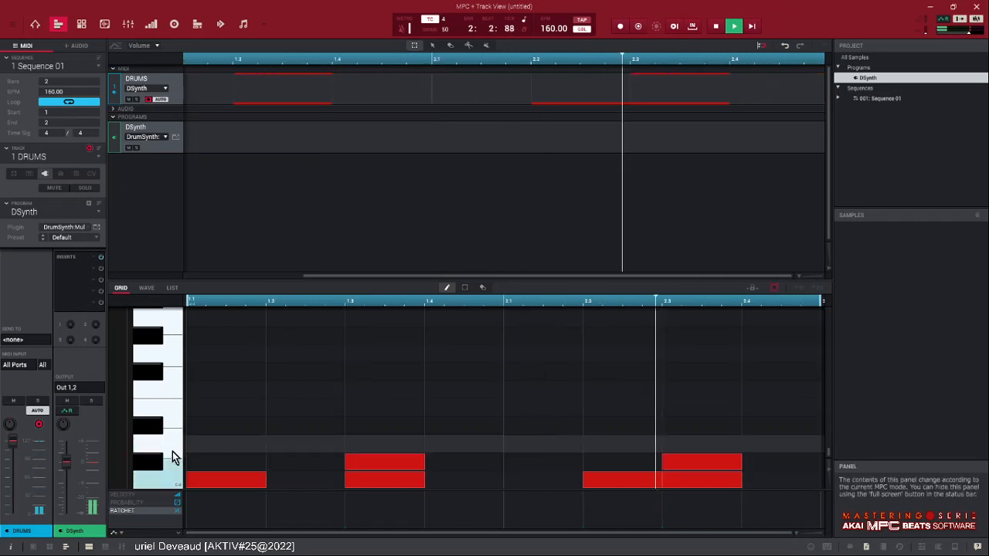
click(221, 442)
drag(221, 442, 768, 434)
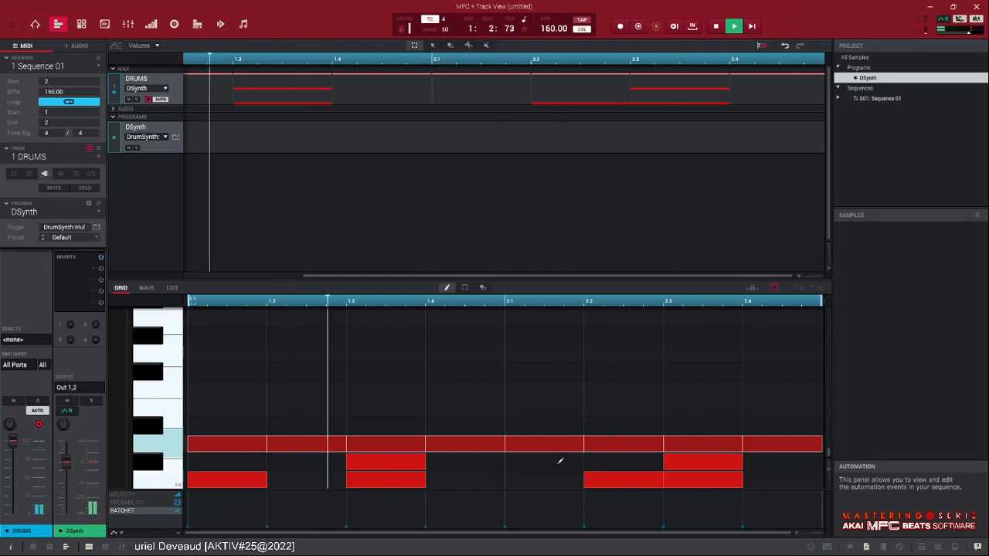
- Give the third-row note at 2.4 a ratchet of 6 and lower its probability to about half
click(779, 443)
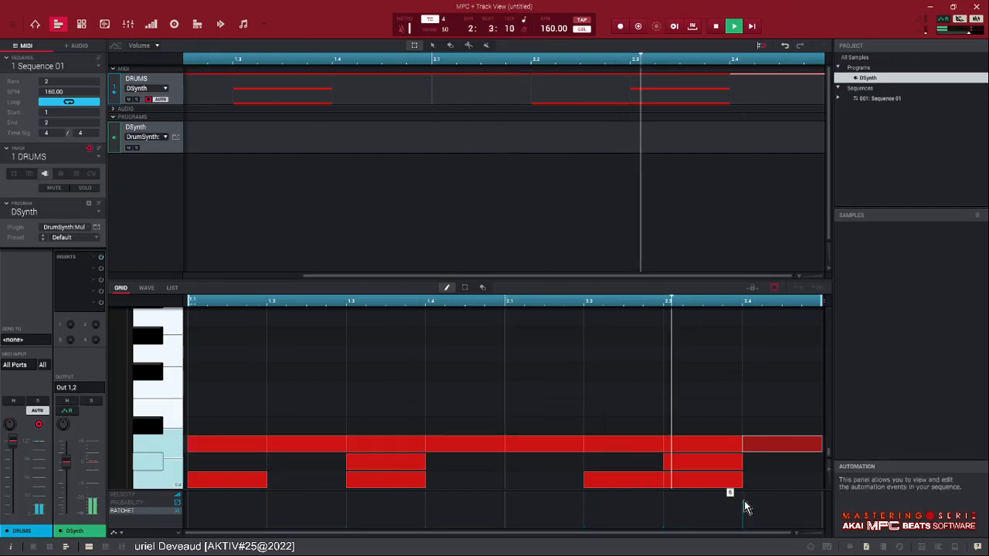
click(744, 501)
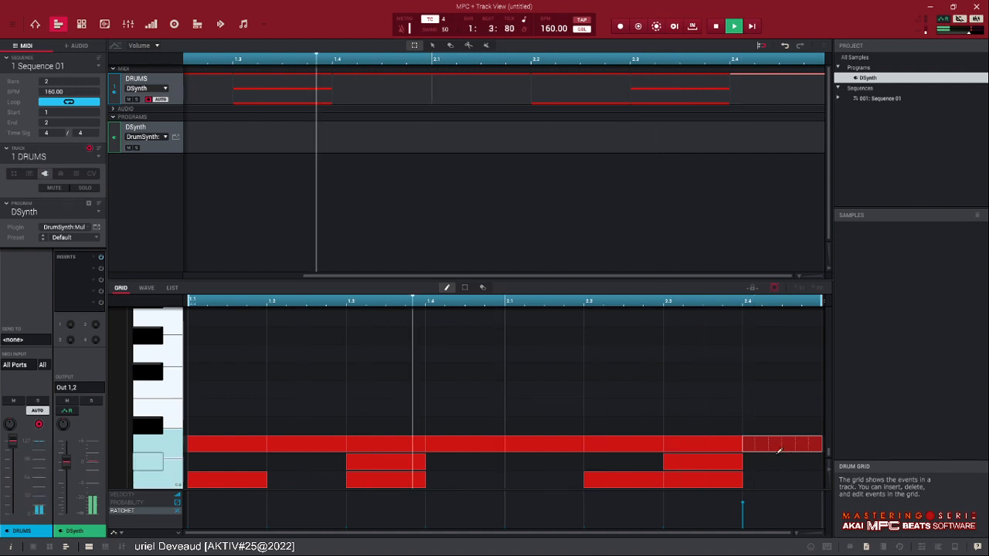
click(148, 503)
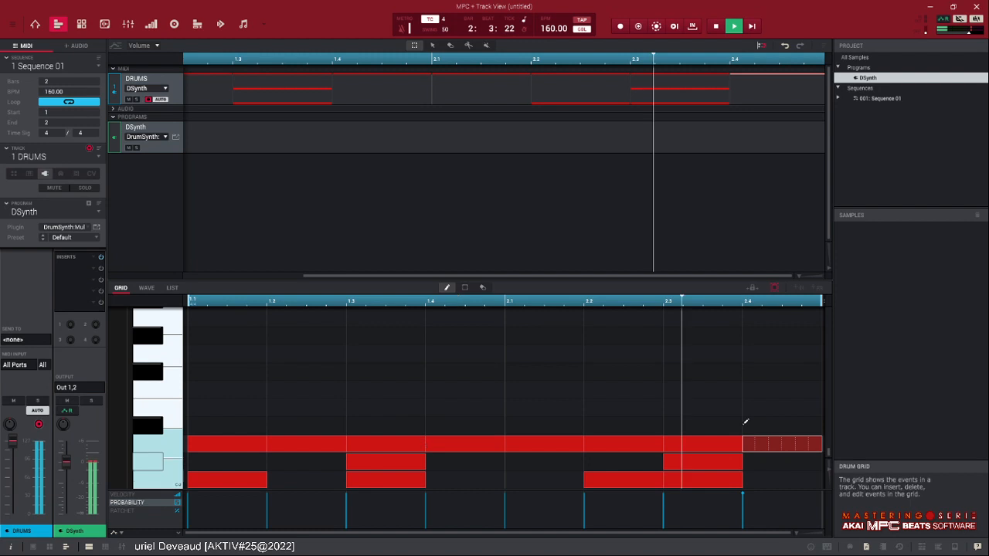
drag(742, 501, 742, 520)
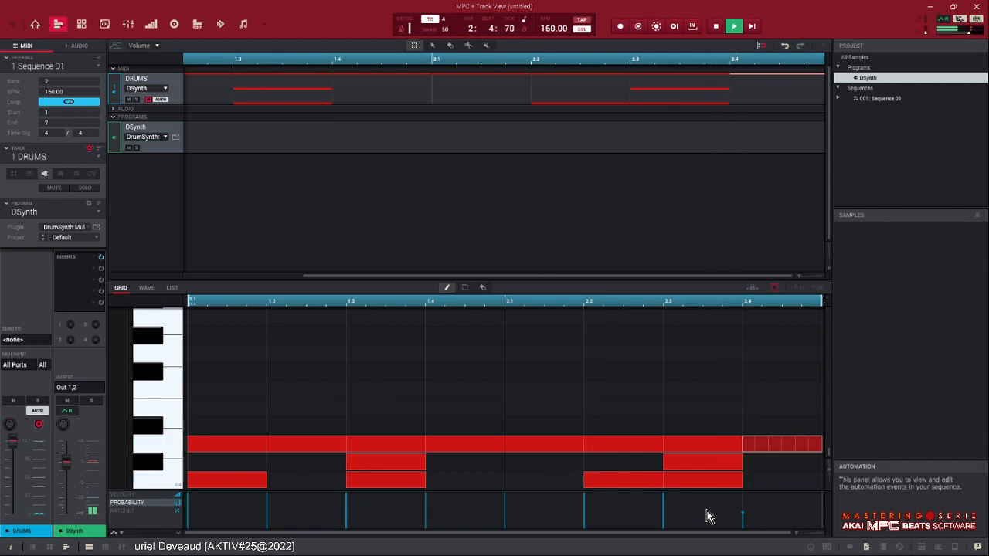
click(716, 27)
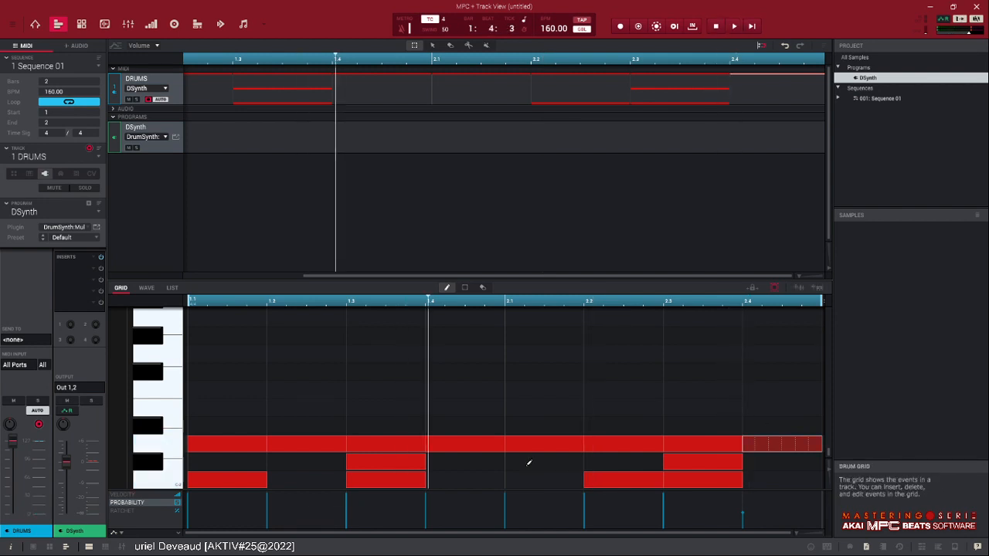
- Give the third-row note at 1.4 a ratchet of 4
click(481, 448)
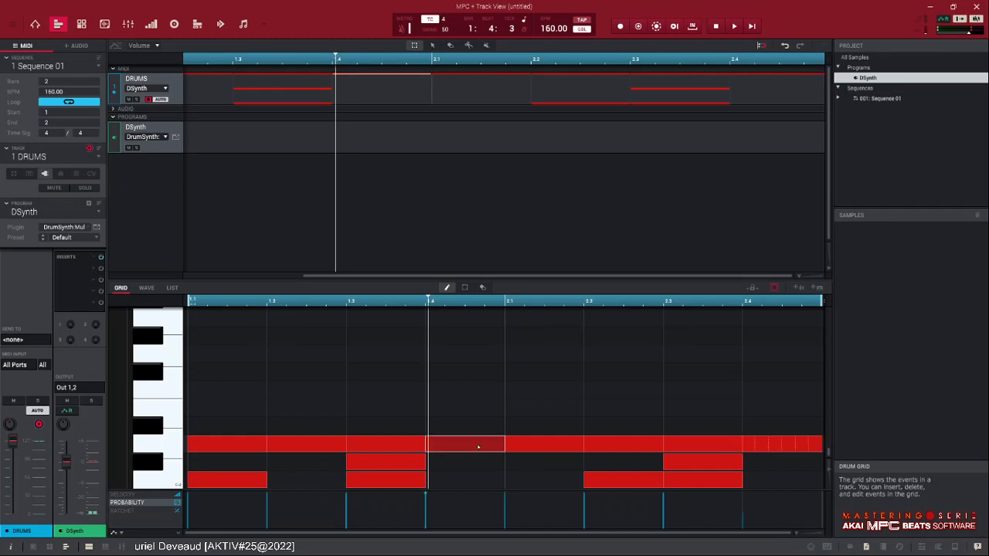
click(141, 511)
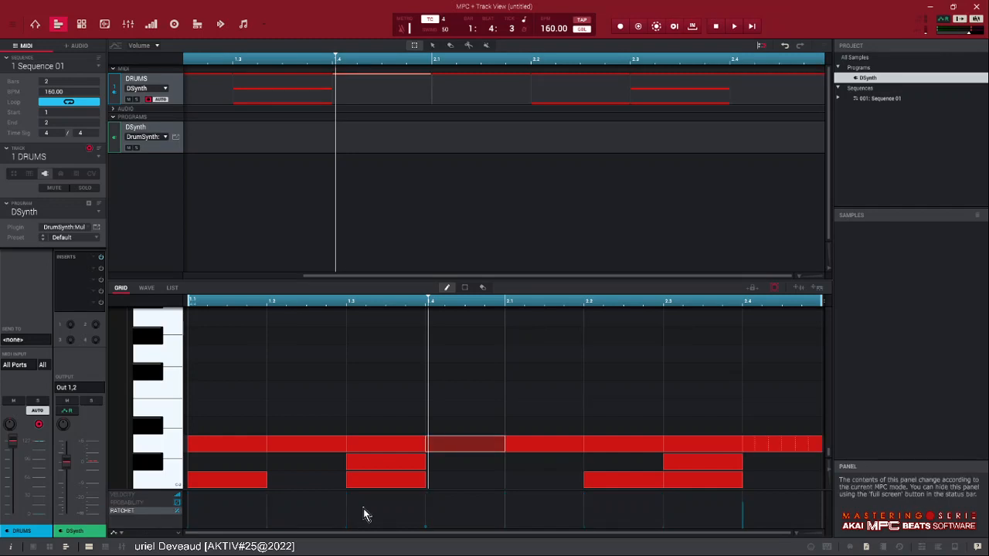
drag(429, 533, 426, 516)
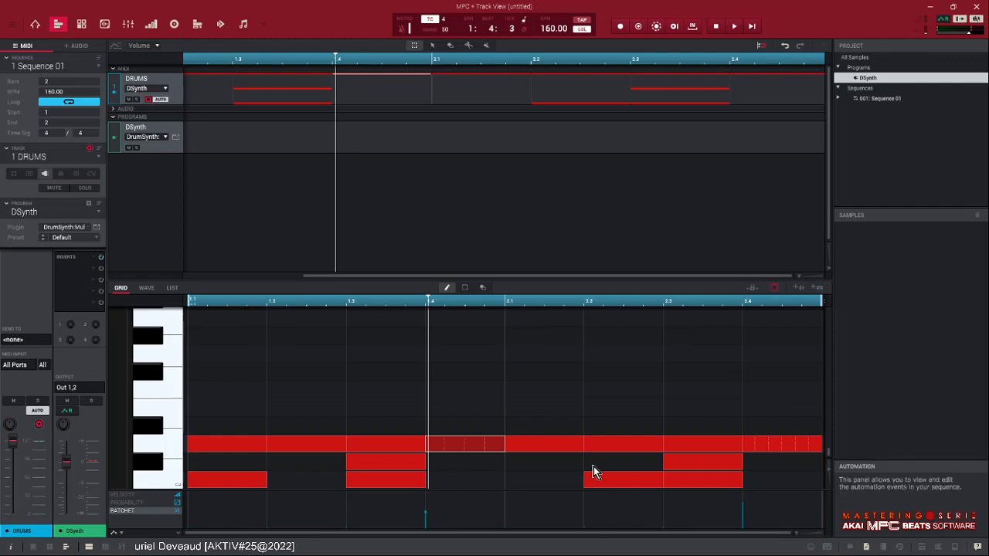
- Raise the ratchet of the third-row note at 2.2 to near the maximum
click(595, 444)
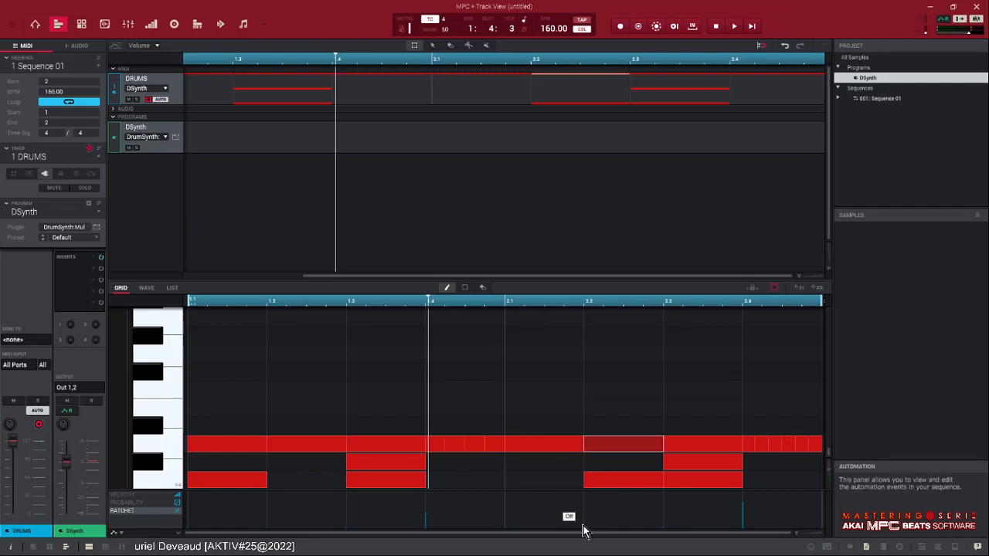
drag(583, 531, 583, 497)
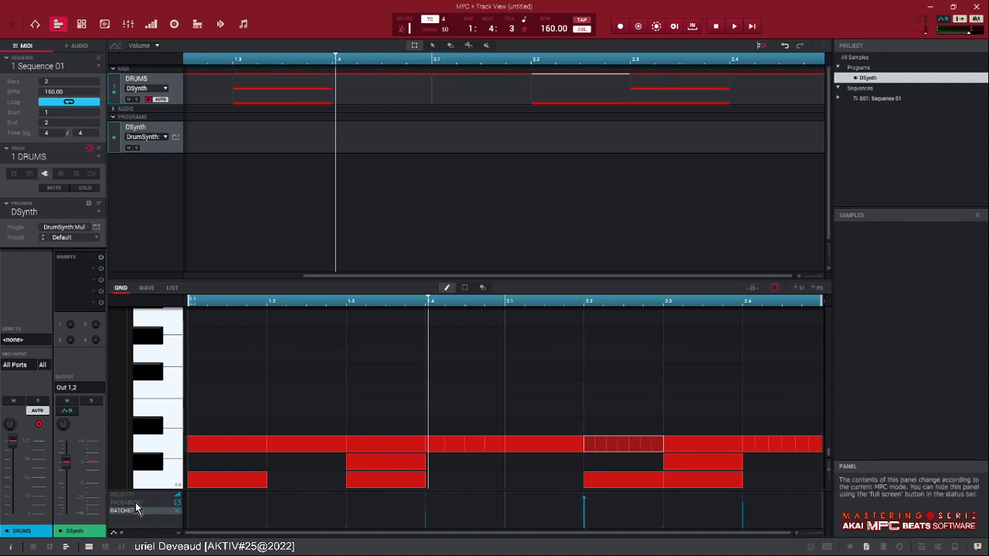
- Lower the probability of the third-row note at 1.4 to about half and audition the loop
click(129, 503)
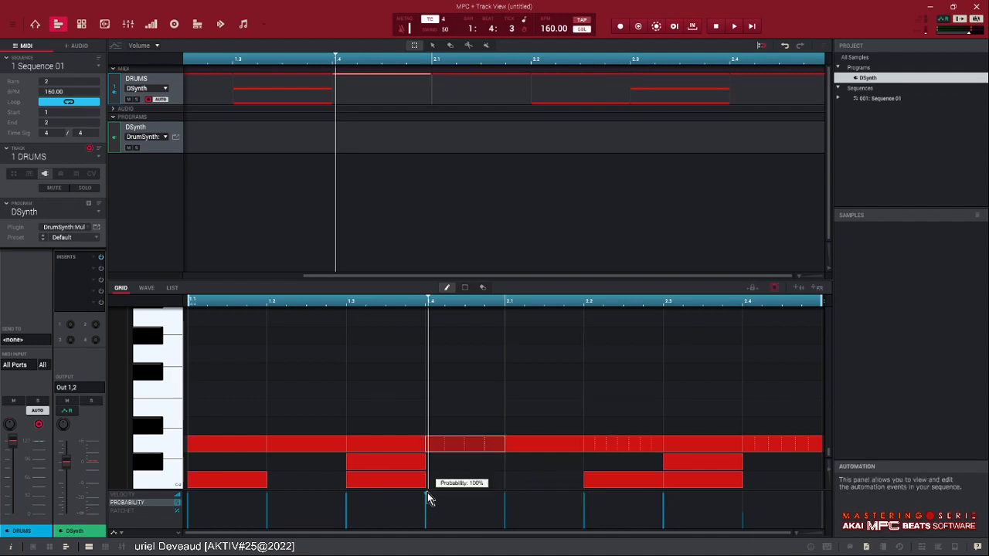
drag(427, 492, 431, 521)
key(space)
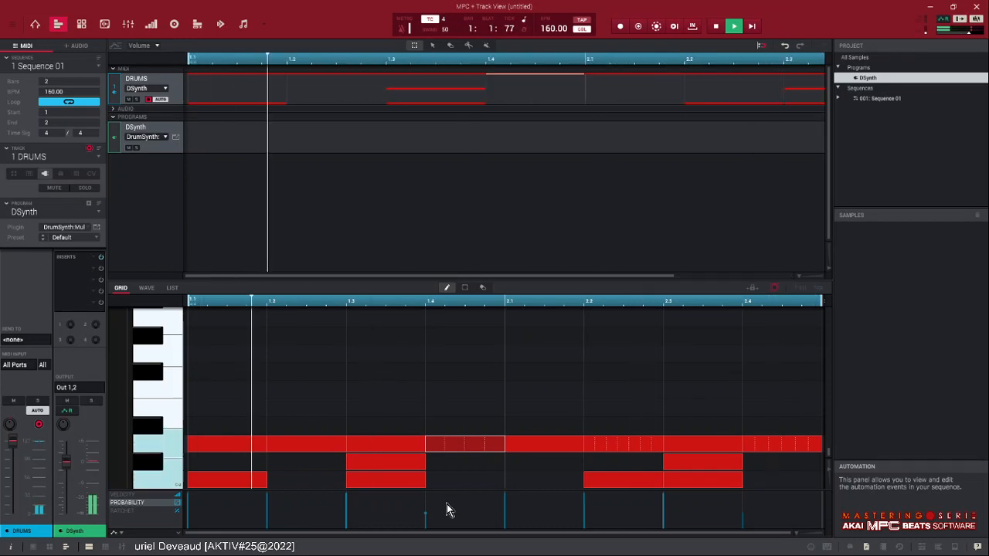
click(717, 27)
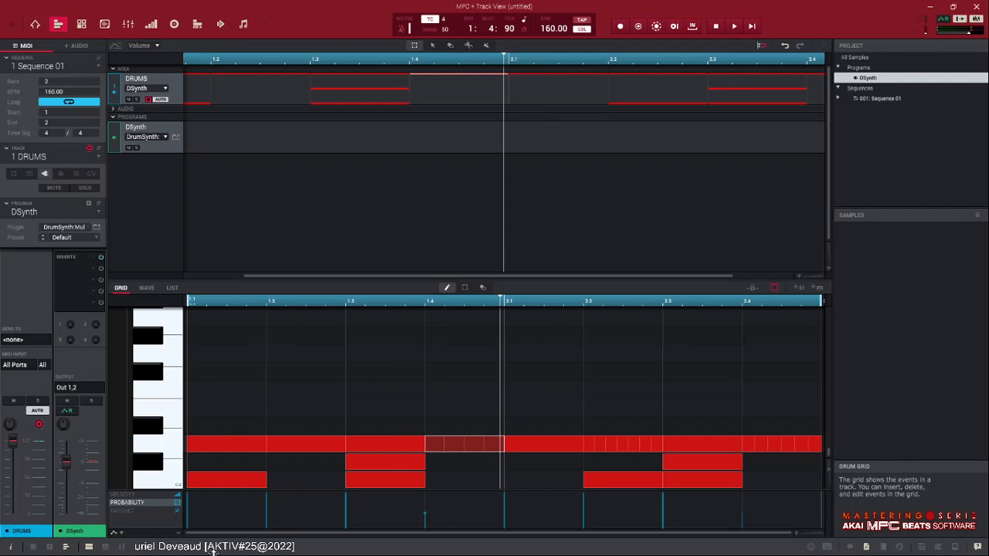
- Review the pattern's ratchet and probability values and select the third-row note at 1.1
click(131, 511)
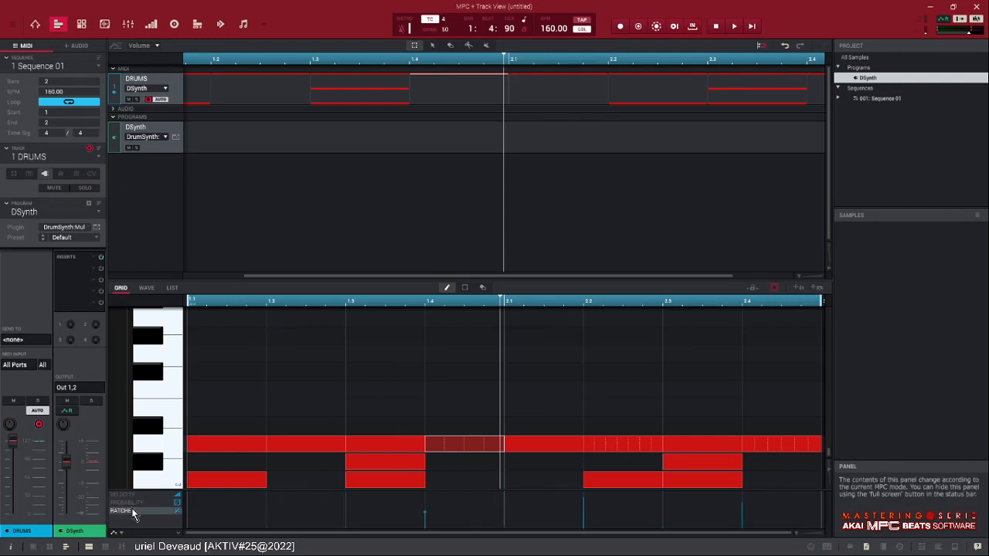
click(127, 503)
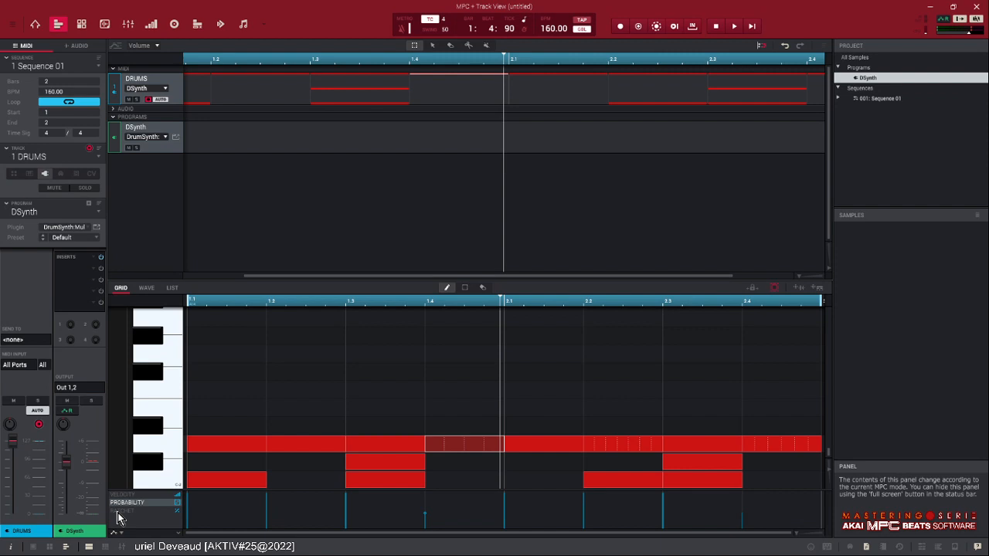
click(224, 443)
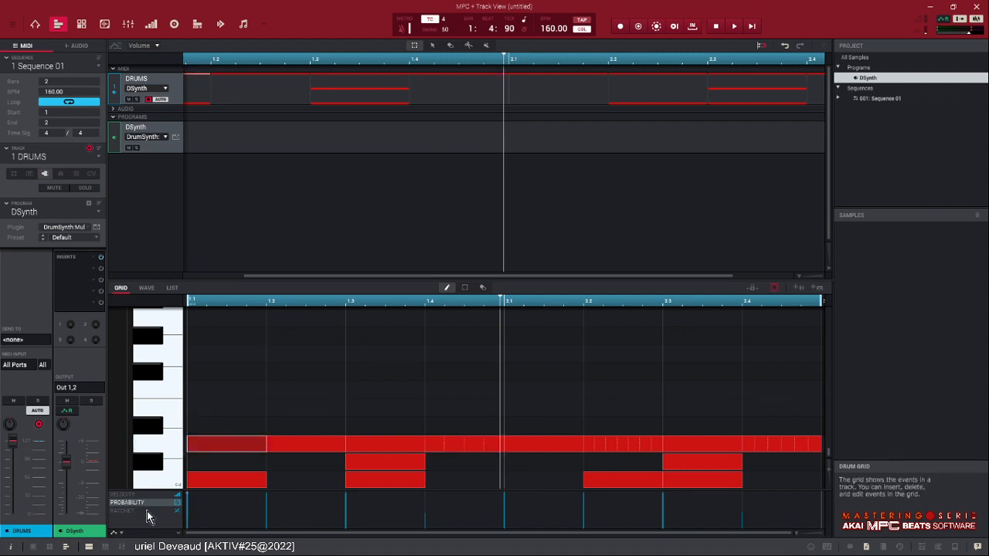